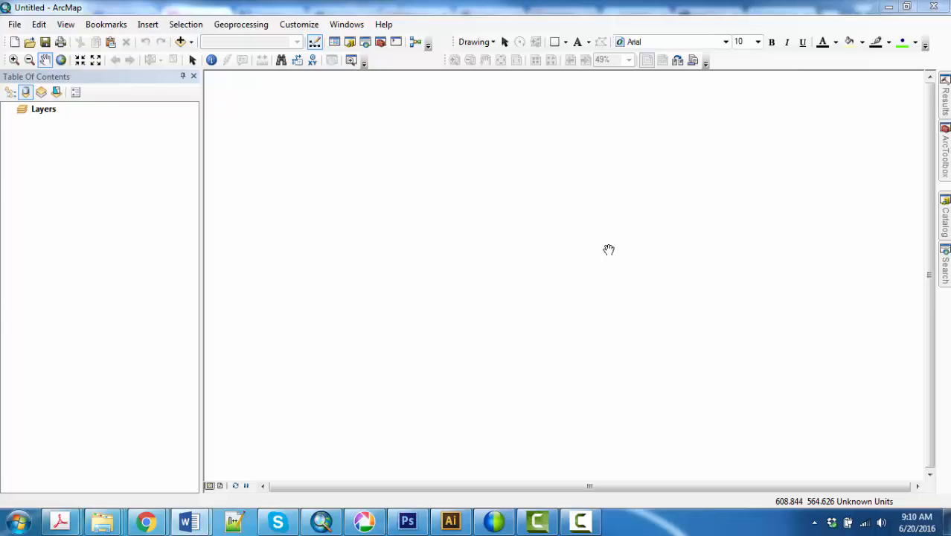
# - Add the states.sdc dataset from the catalog to the empty map
pyautogui.click(942, 219)
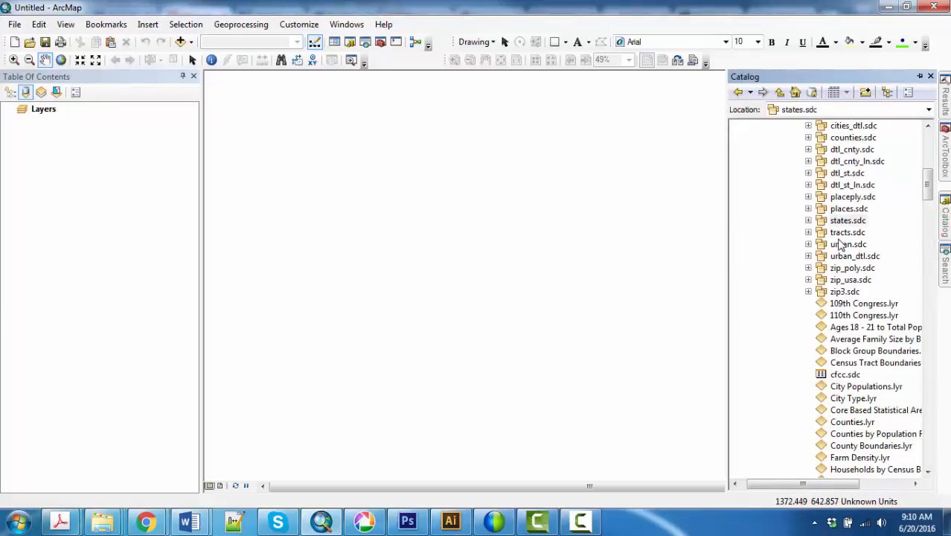
pyautogui.moveTo(847, 220); pyautogui.dragTo(505, 255)
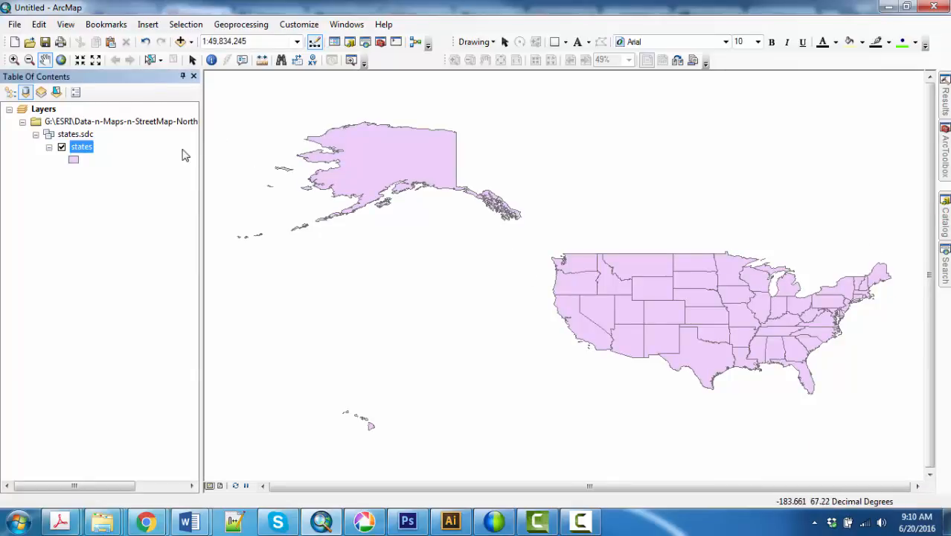
# - Set the Layers data frame to the projected Continental, North America Lambert Conformal Conic coordinate system, accepting the differing geographic coordinate system
pyautogui.click(44, 110)
pyautogui.doubleClick(45, 109)
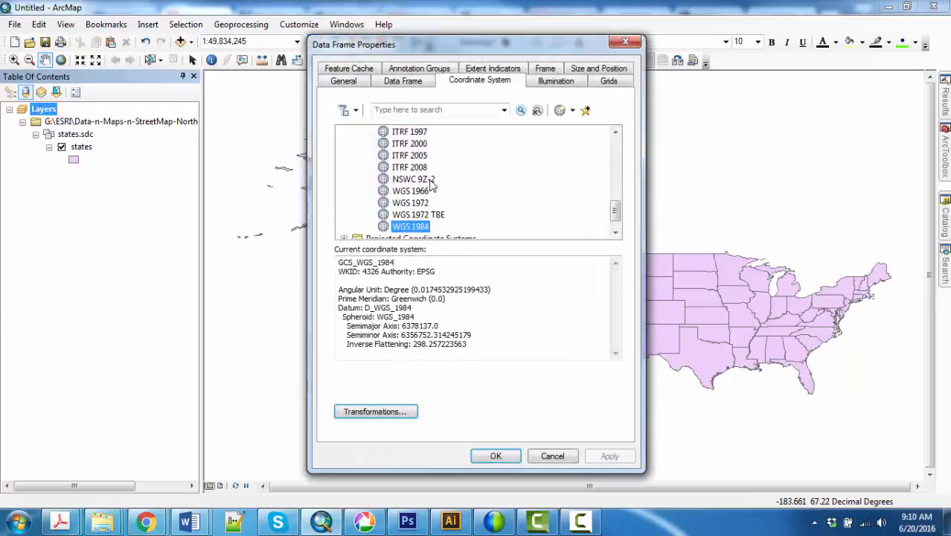
pyautogui.click(617, 214)
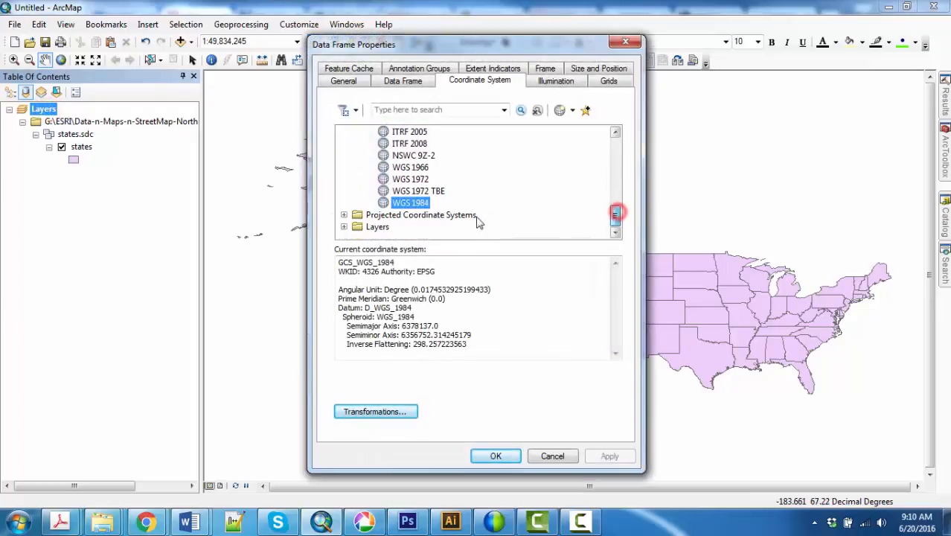
pyautogui.click(343, 215)
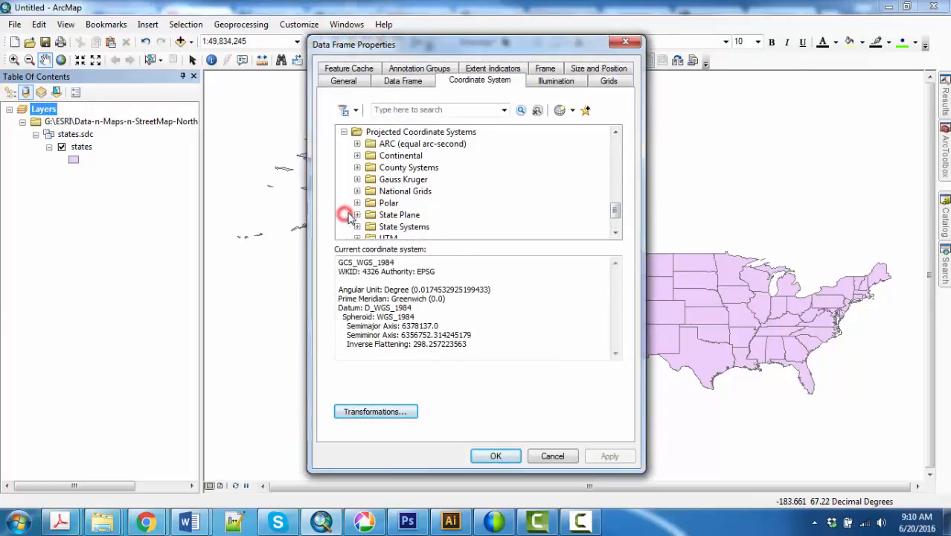
pyautogui.click(357, 156)
pyautogui.click(370, 202)
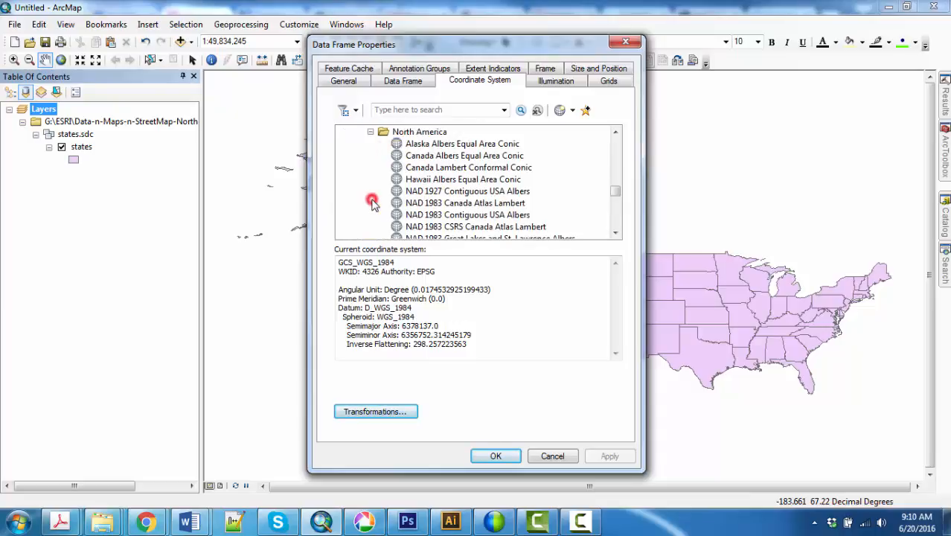
pyautogui.scroll(-3, 372, 197)
pyautogui.click(453, 203)
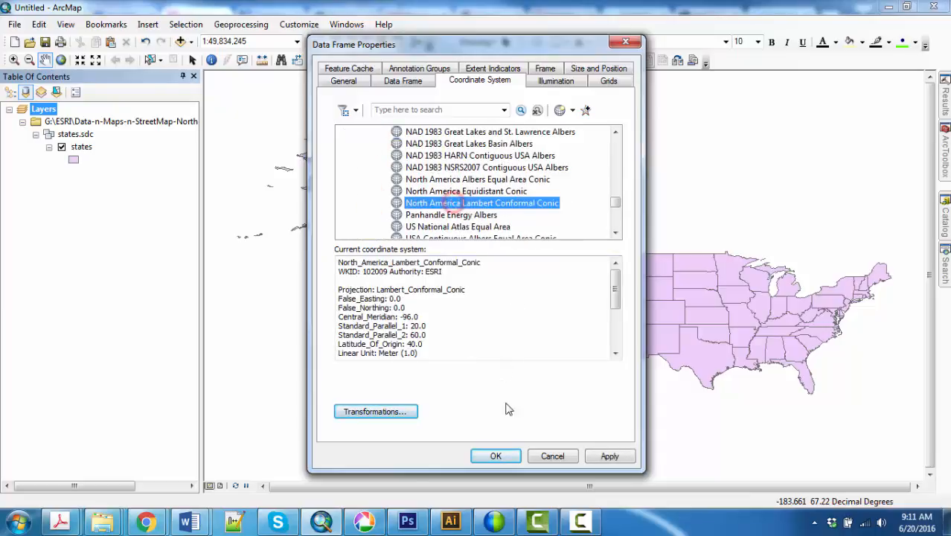
pyautogui.click(496, 455)
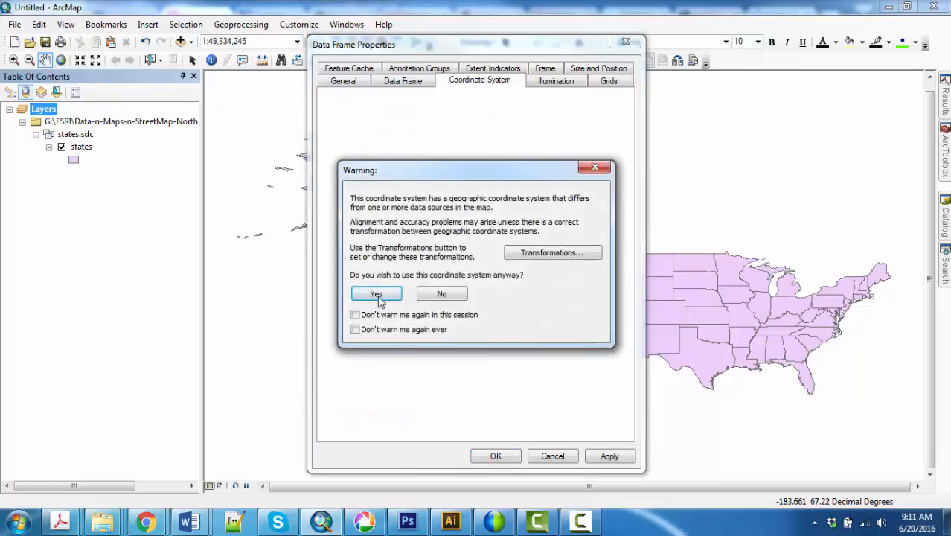
pyautogui.click(380, 293)
pyautogui.moveTo(647, 293); pyautogui.dragTo(539, 288)
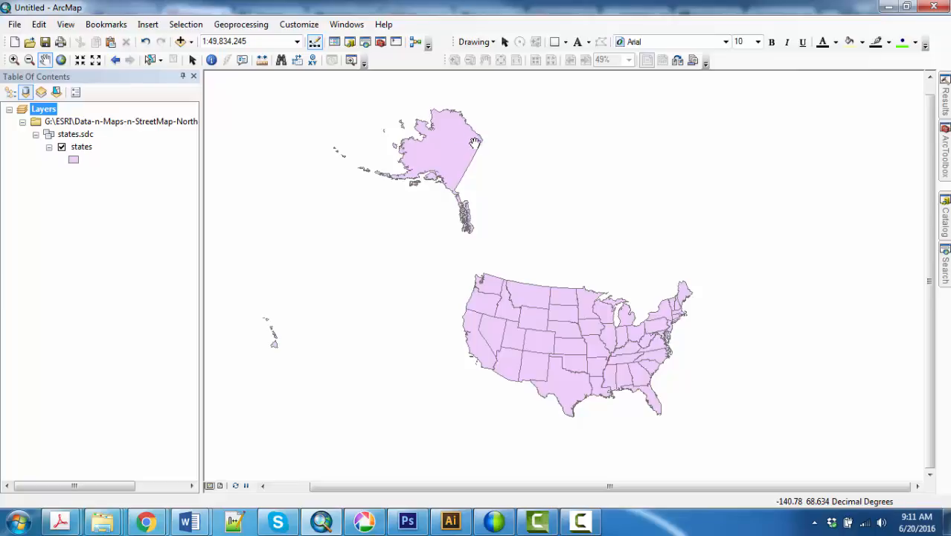
# - Add the asos-stations.csv table from the GSP316 folder to the map
pyautogui.click(182, 42)
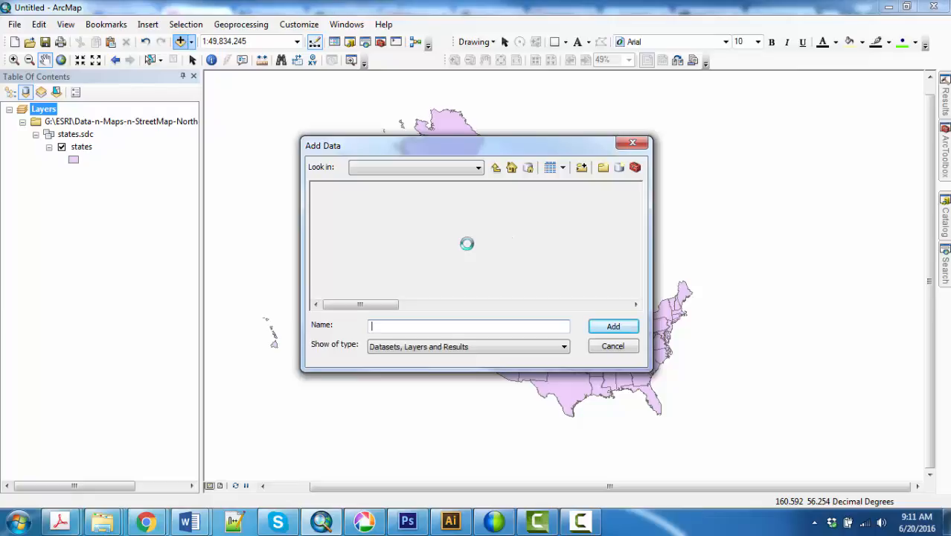
pyautogui.click(476, 248)
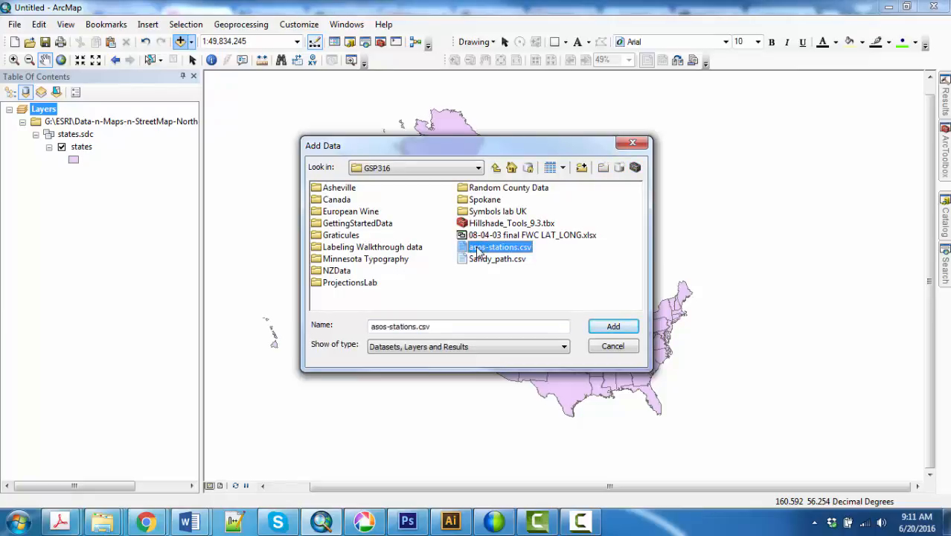
pyautogui.click(613, 328)
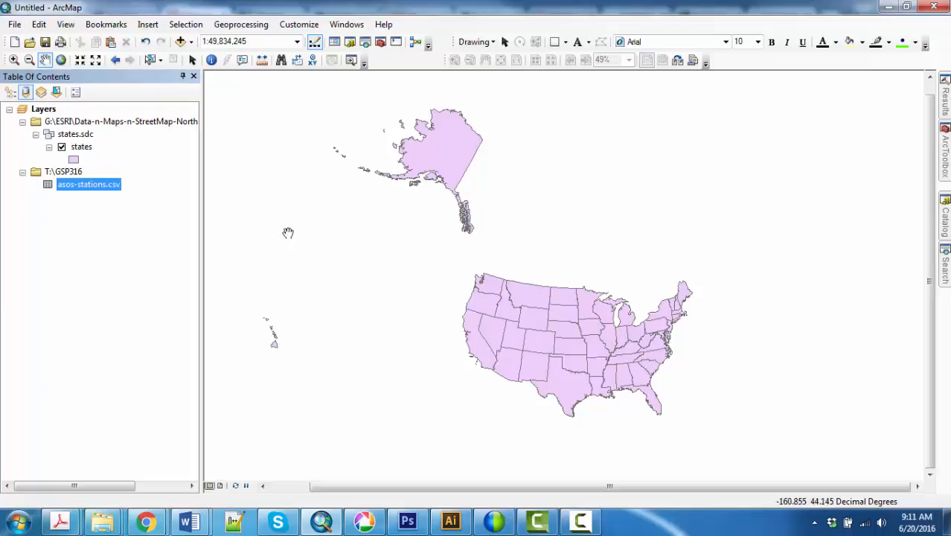
# - Open the asos-stations.csv table, examine its LAT and LON coordinate columns, and close it
pyautogui.rightClick(84, 189)
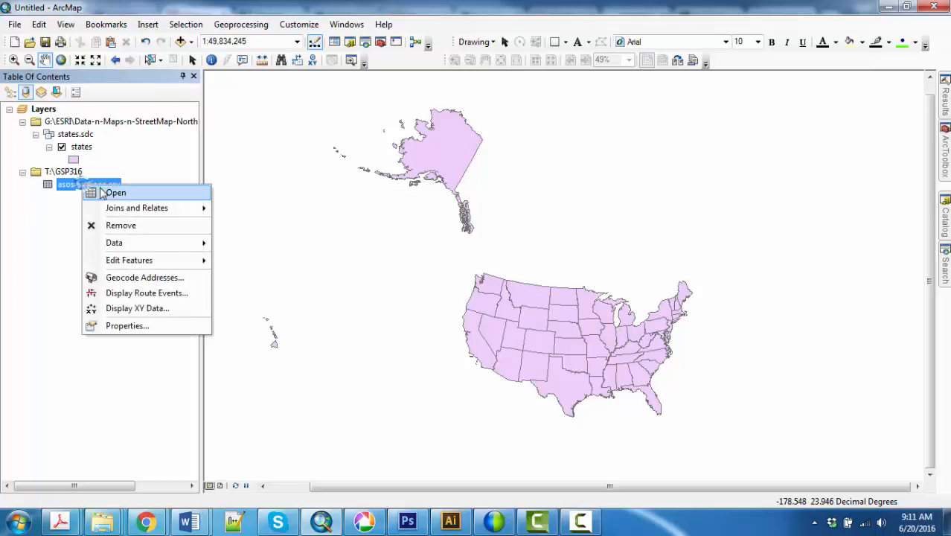
pyautogui.click(101, 191)
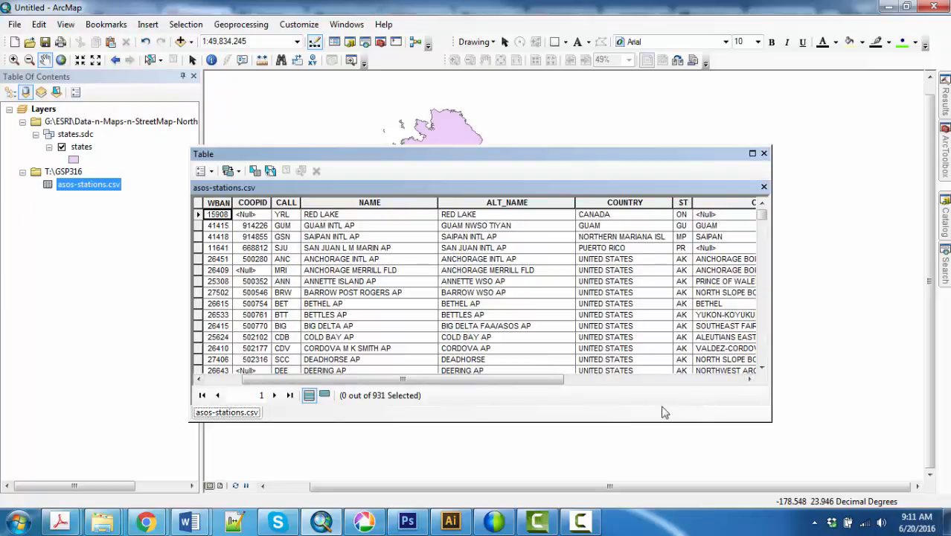
pyautogui.moveTo(554, 379); pyautogui.dragTo(744, 376)
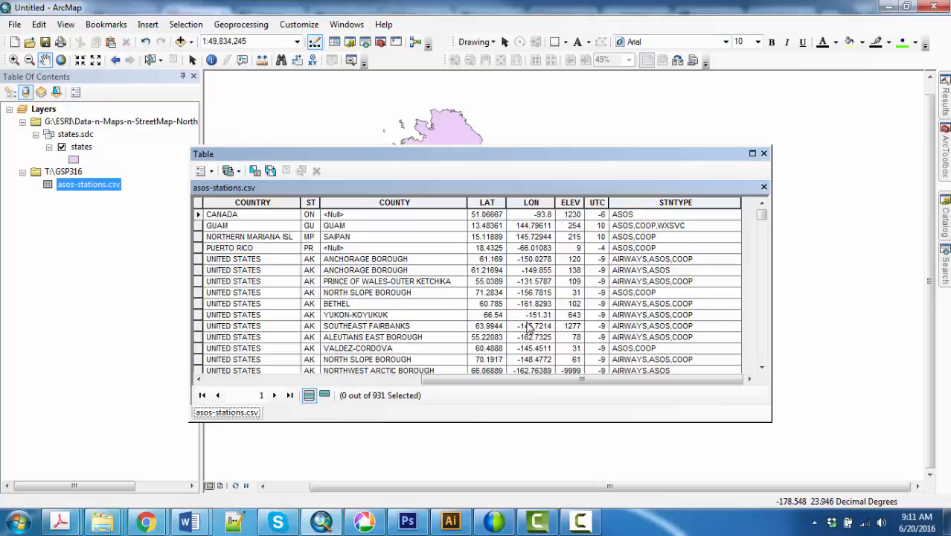
pyautogui.click(763, 153)
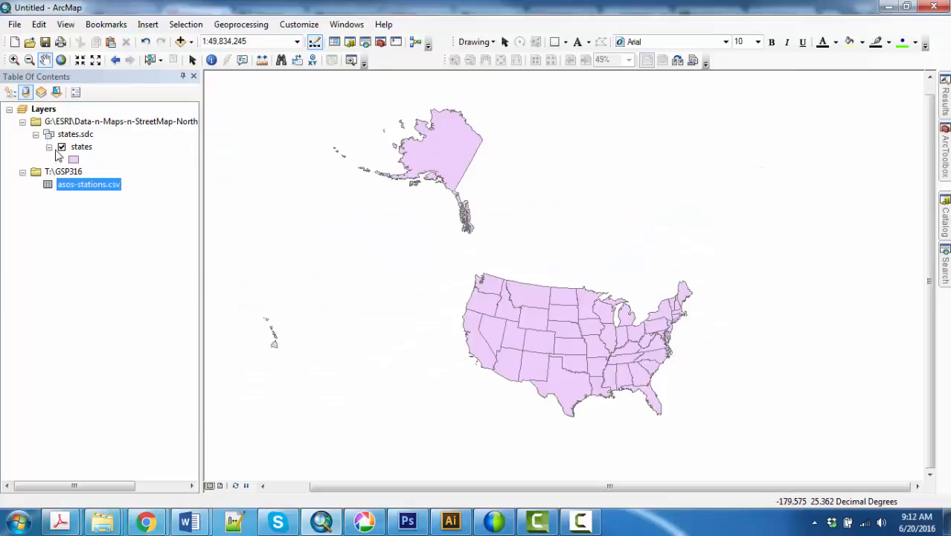
# - Display the asos-stations.csv XY data using LON for X, LAT for Y and the North America Lambert Conformal Conic coordinate system
pyautogui.rightClick(78, 187)
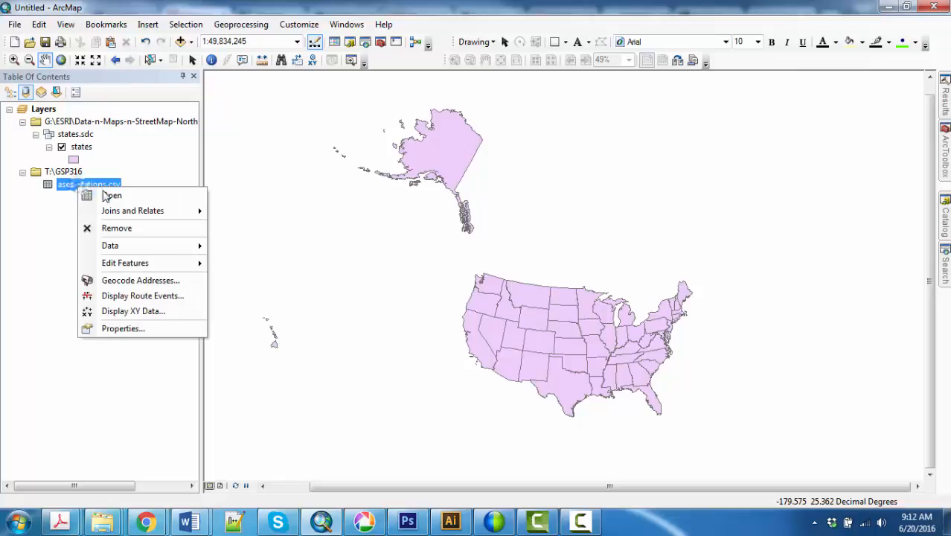
pyautogui.click(128, 313)
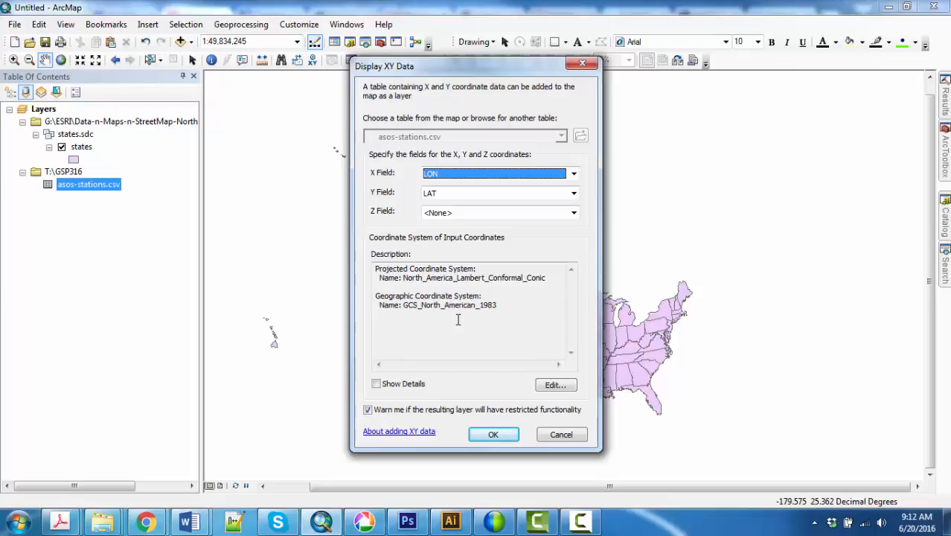
pyautogui.click(493, 436)
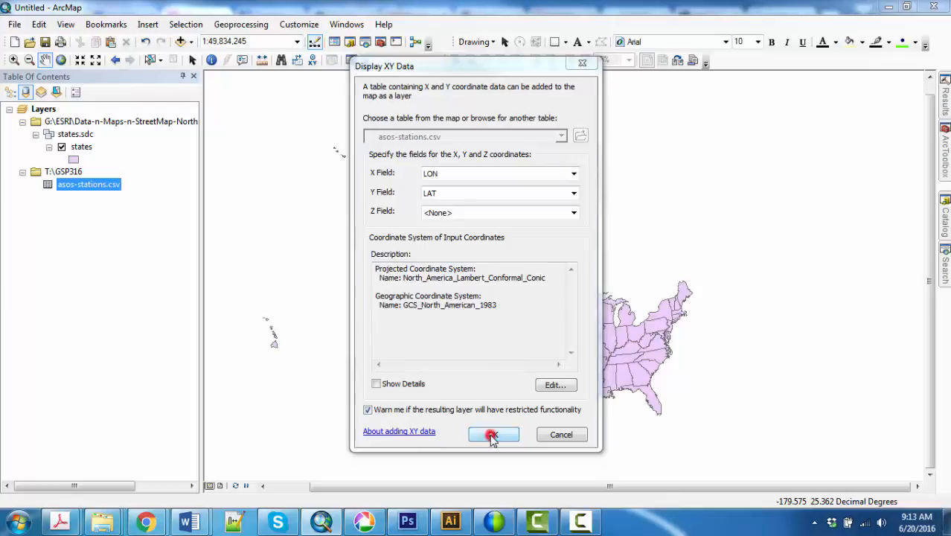
pyautogui.click(550, 323)
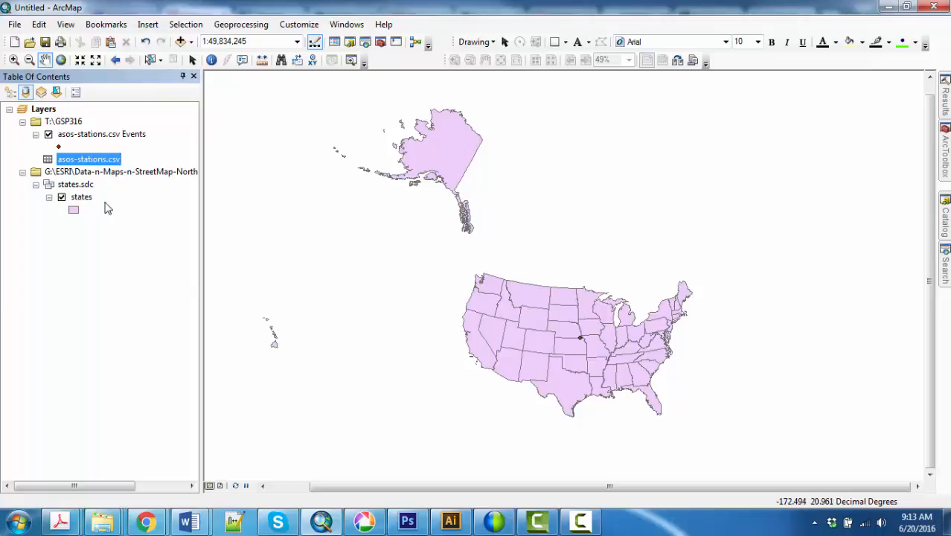
# - Remove the asos-stations.csv Events layer from the map
pyautogui.rightClick(67, 135)
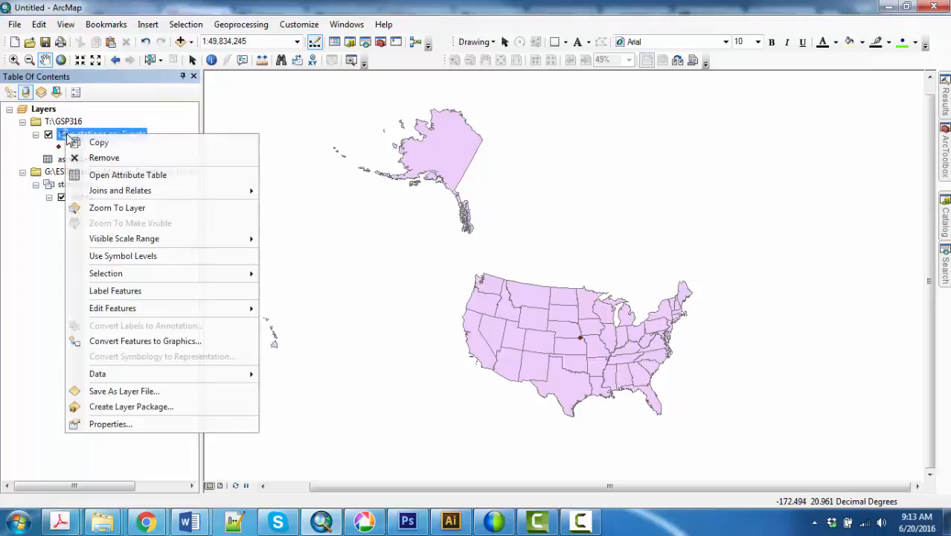
pyautogui.click(103, 159)
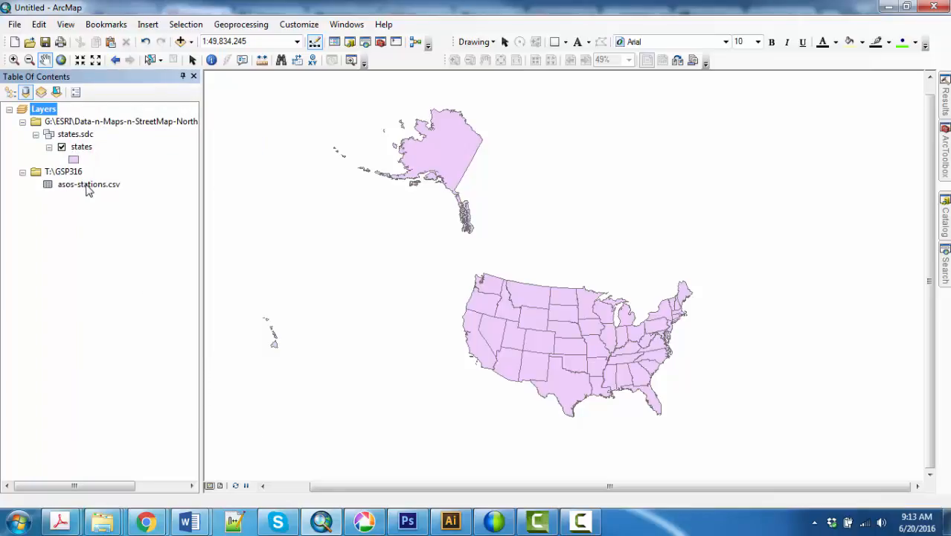
# - Display the asos-stations.csv XY data using LON for X, LAT for Y and the World geographic coordinate system WGS 1984
pyautogui.rightClick(90, 186)
pyautogui.click(153, 308)
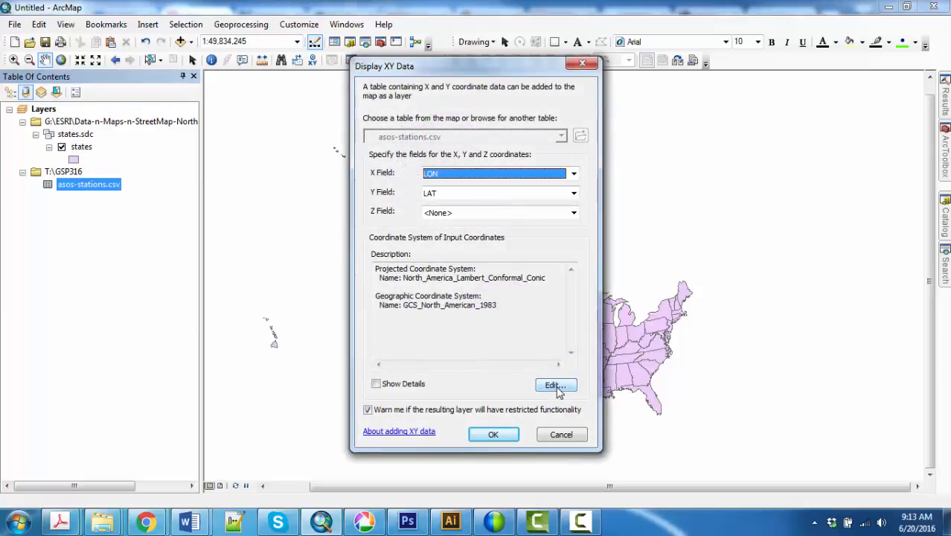
pyautogui.click(556, 387)
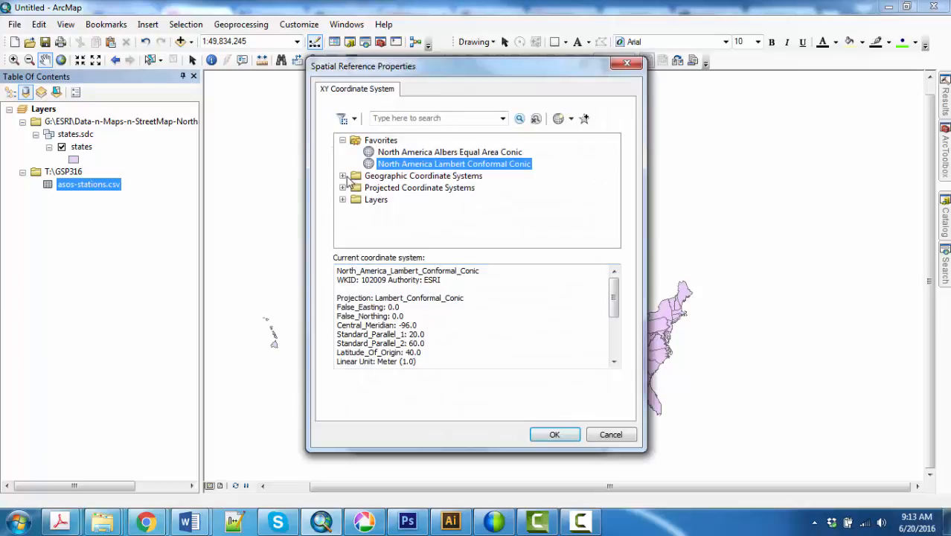
pyautogui.click(343, 175)
pyautogui.scroll(-3, 353, 201)
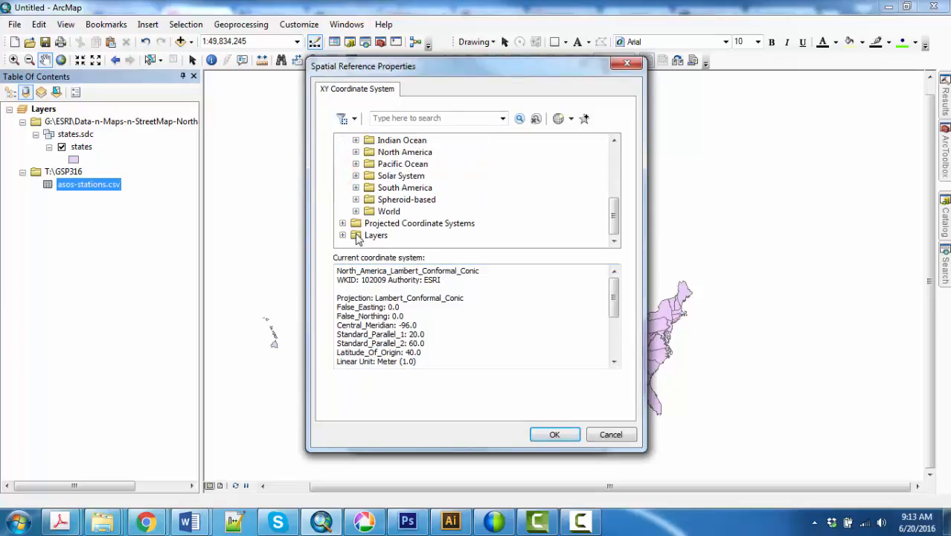
pyautogui.click(356, 212)
pyautogui.scroll(-4, 424, 212)
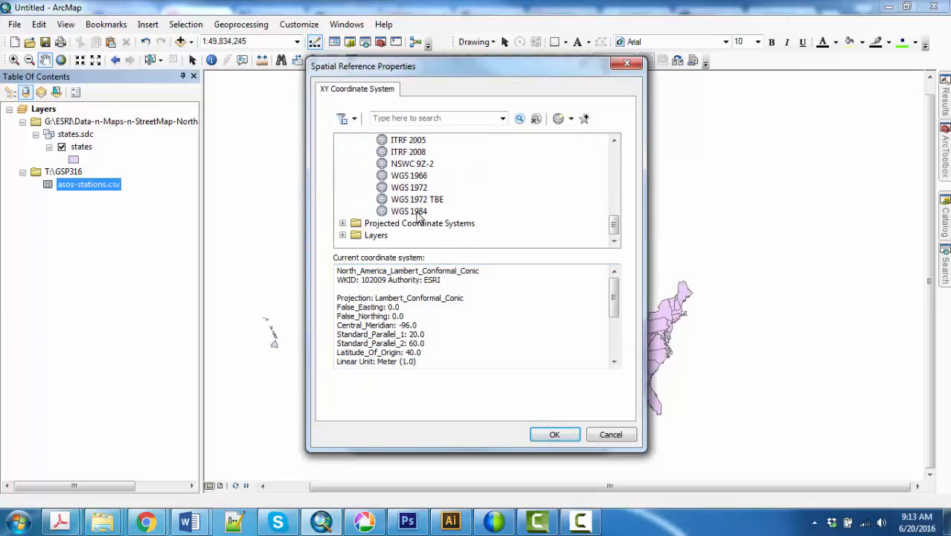
pyautogui.click(410, 211)
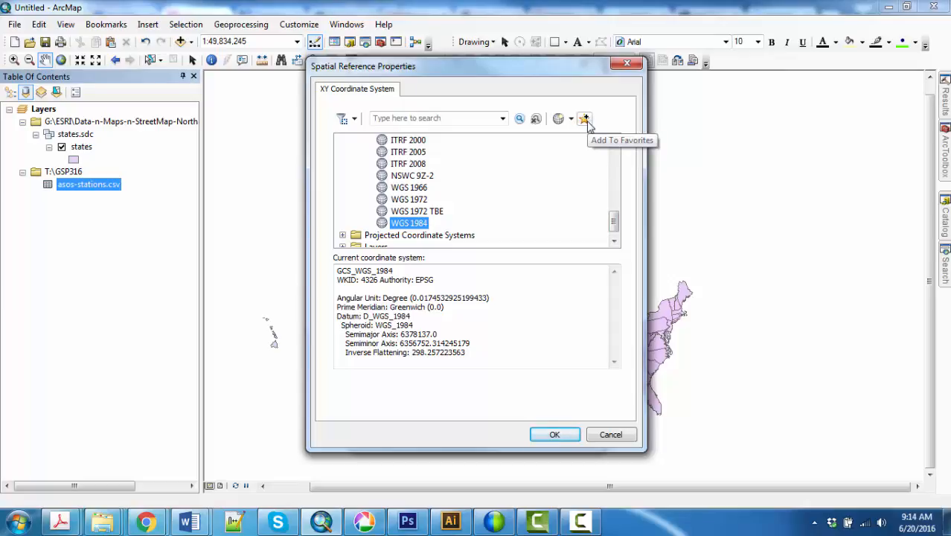
pyautogui.click(558, 438)
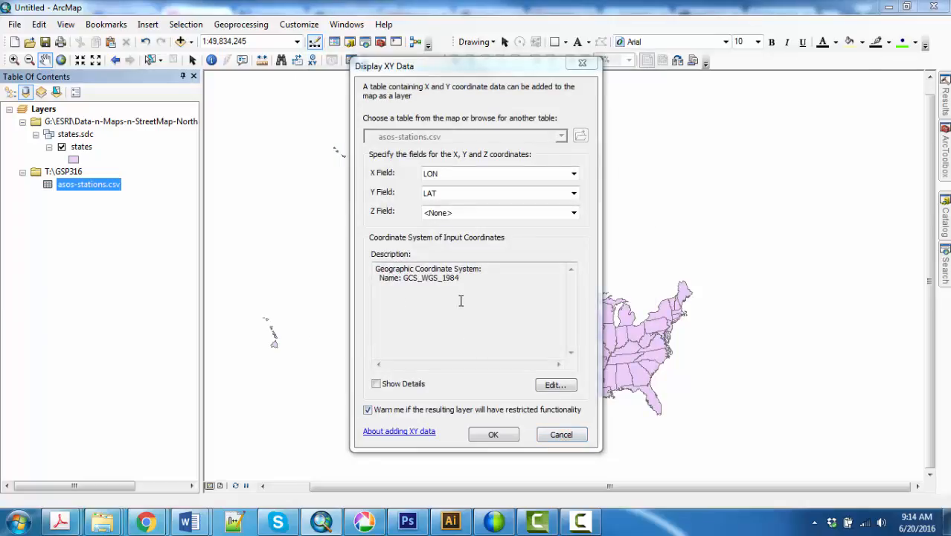
pyautogui.click(504, 436)
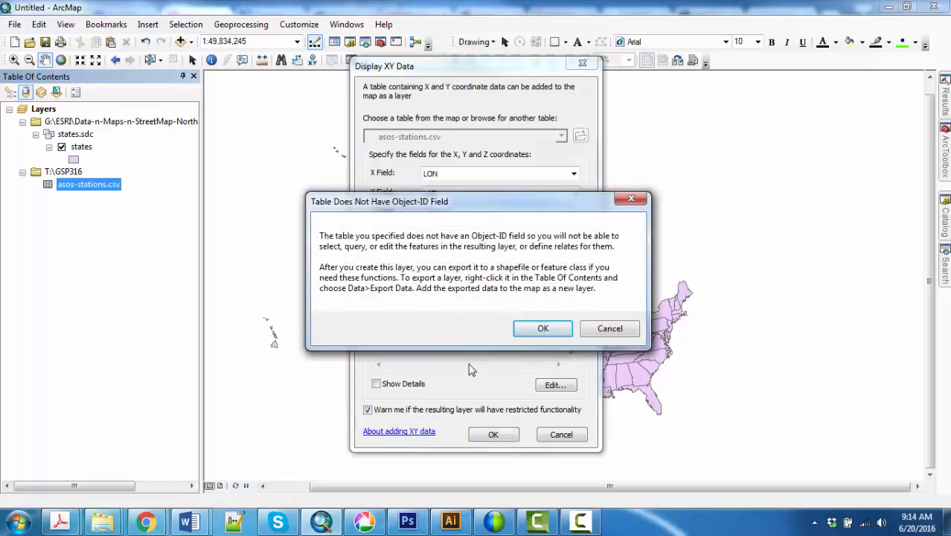
pyautogui.click(528, 327)
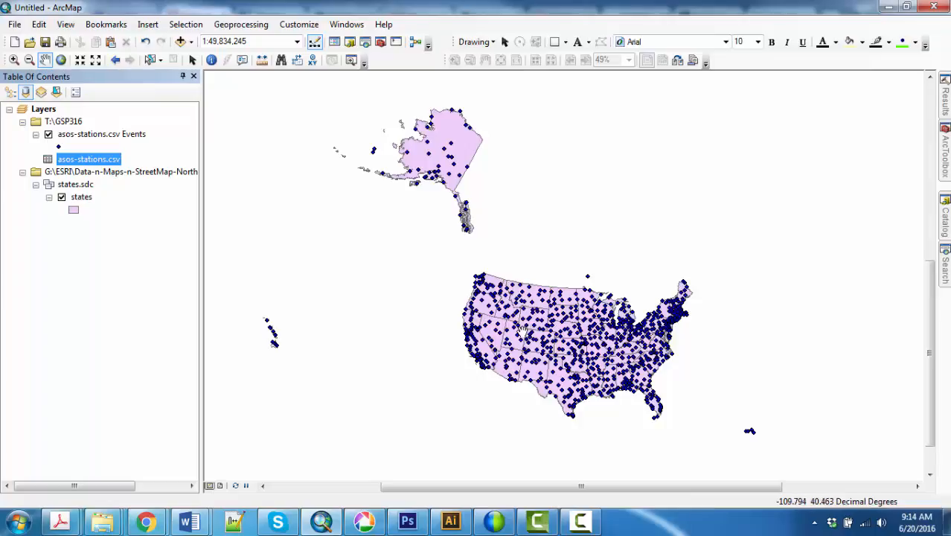
# - Set up another XY display of asos-stations.csv with the coordinate fields swapped, using LAT for X and LON for Y
pyautogui.rightClick(106, 164)
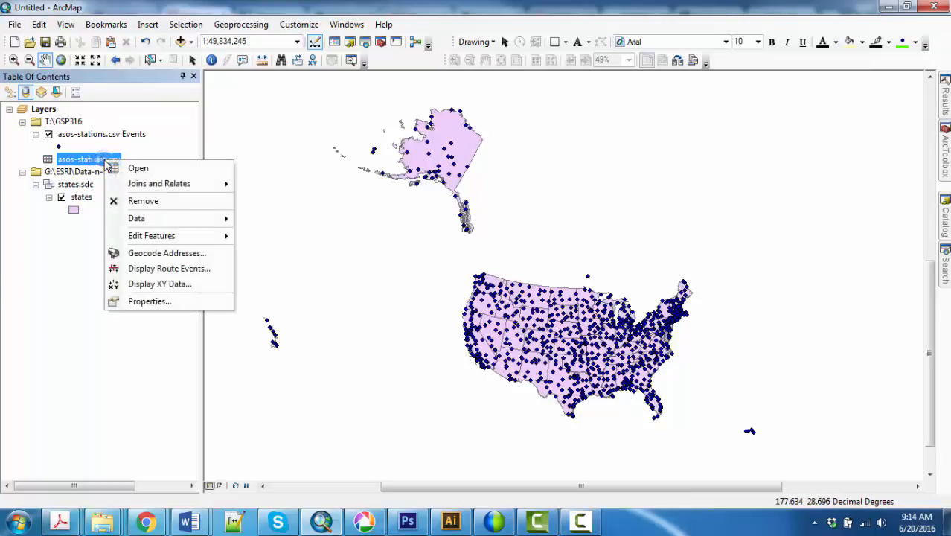
pyautogui.click(148, 283)
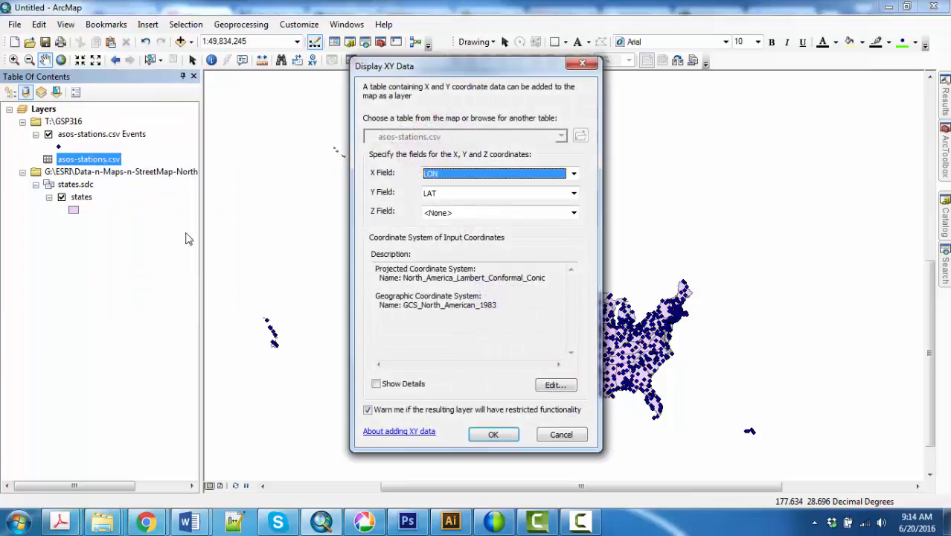
pyautogui.click(461, 172)
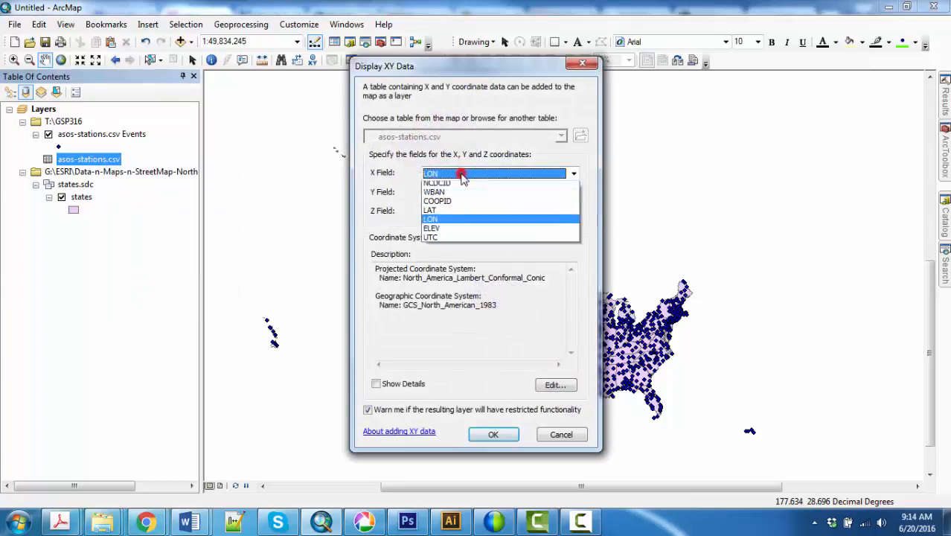
pyautogui.click(442, 213)
pyautogui.click(443, 194)
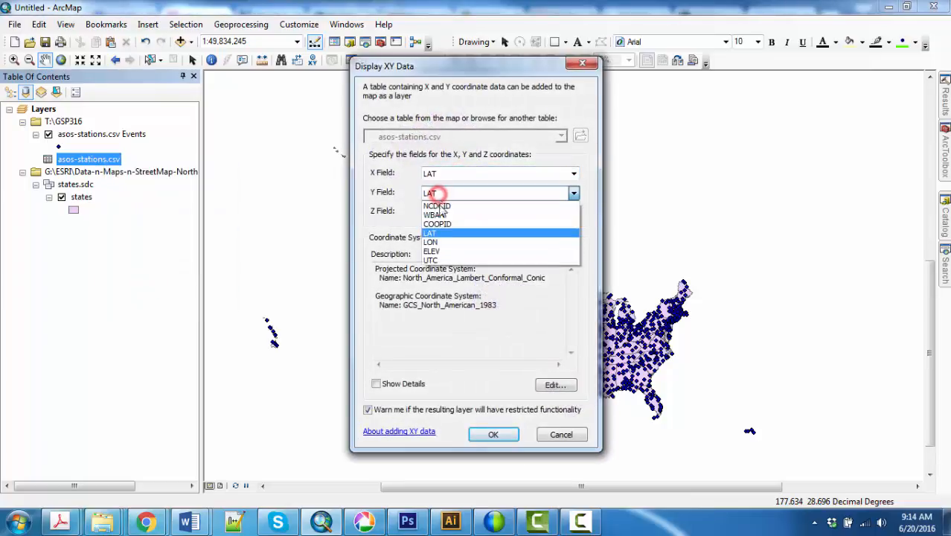
pyautogui.click(436, 243)
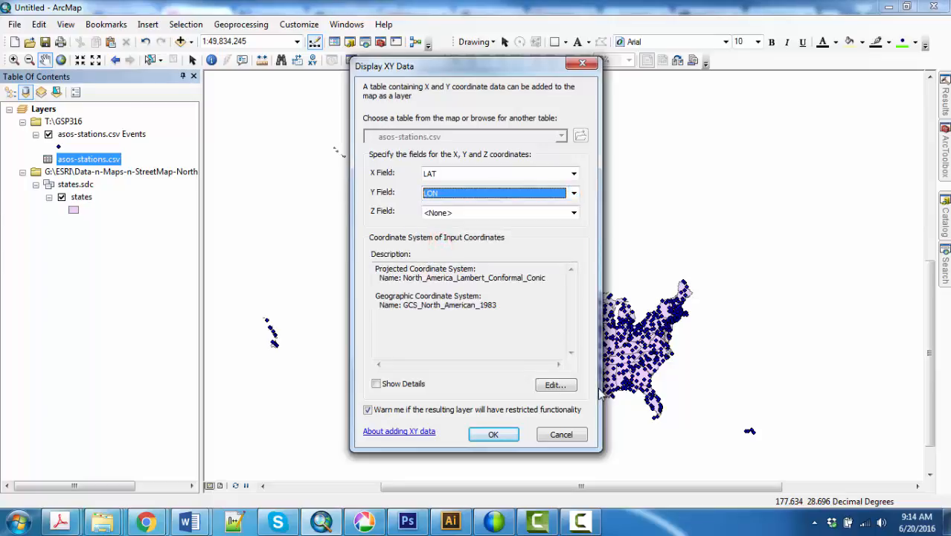
# - Assign the World geographic coordinate system WGS 1984 to the swapped XY data and create the events layer
pyautogui.click(569, 387)
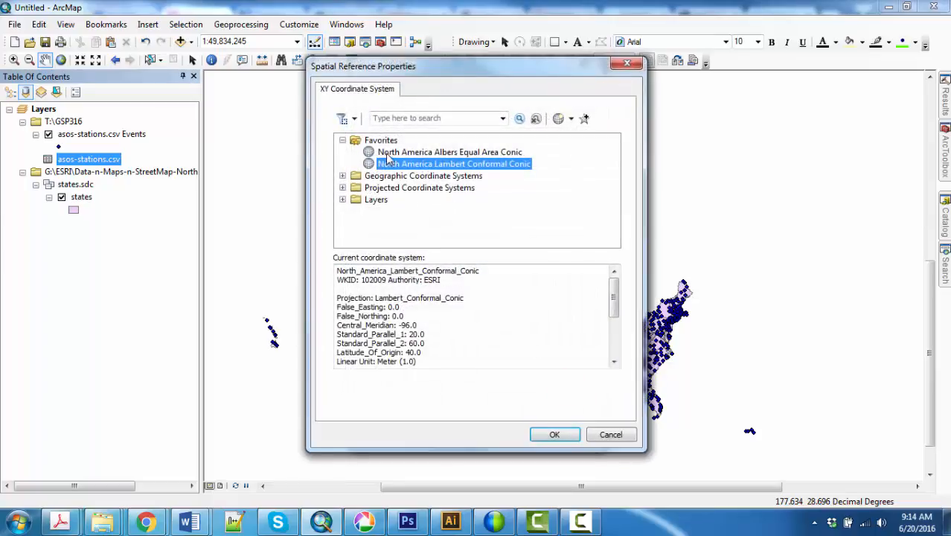
pyautogui.click(342, 176)
pyautogui.scroll(-2, 476, 209)
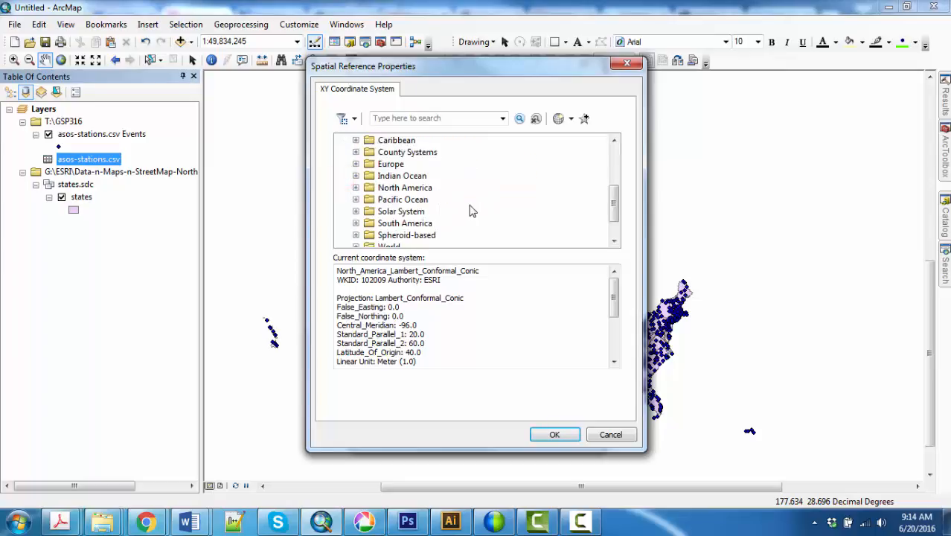
pyautogui.scroll(-1, 470, 210)
pyautogui.click(356, 211)
pyautogui.scroll(-3, 446, 204)
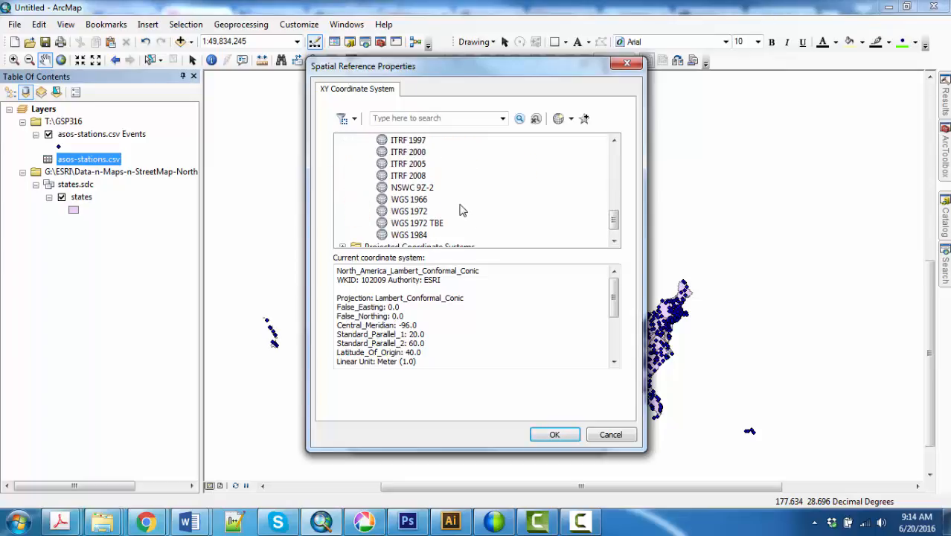
pyautogui.scroll(-1, 459, 211)
pyautogui.click(424, 212)
pyautogui.click(554, 435)
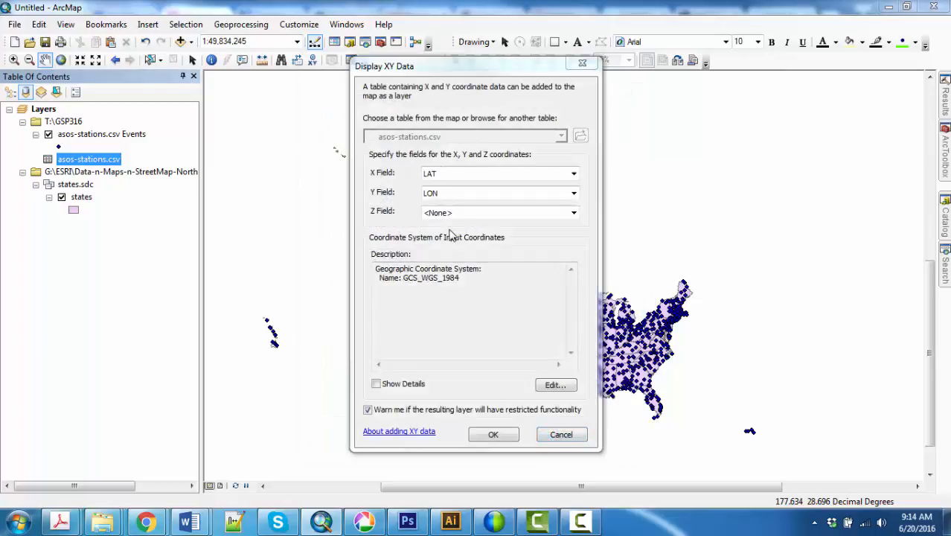
pyautogui.click(493, 436)
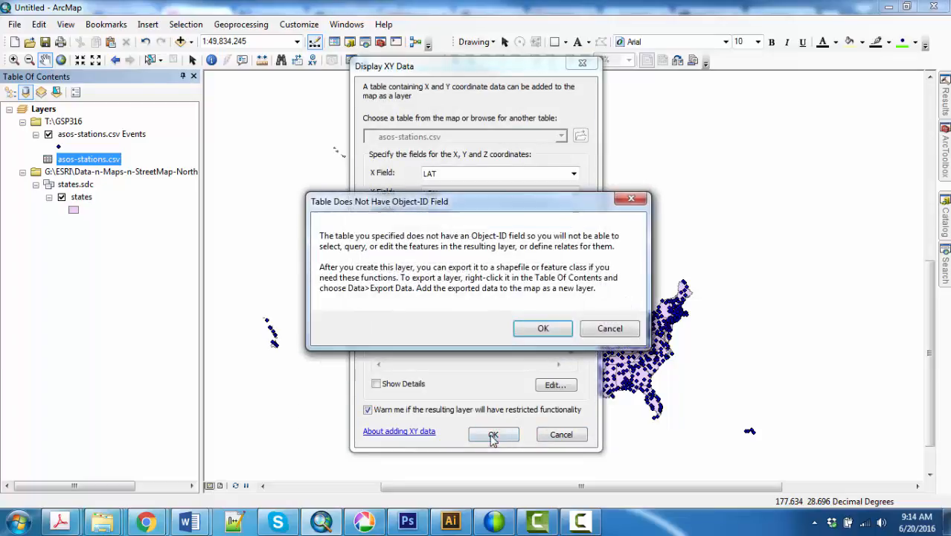
pyautogui.click(544, 328)
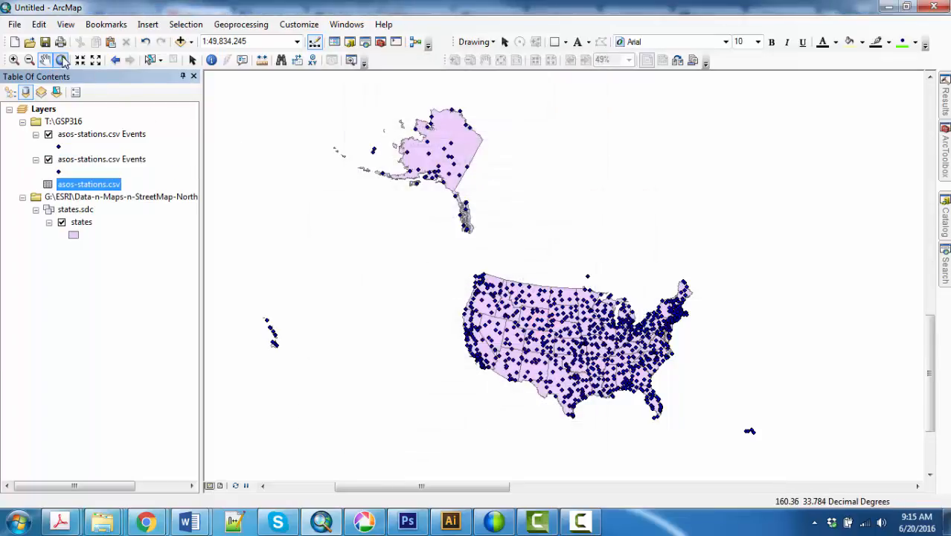
# - Show the map's full extent and recolor the swapped-coordinate events layer's point symbol red
pyautogui.click(63, 60)
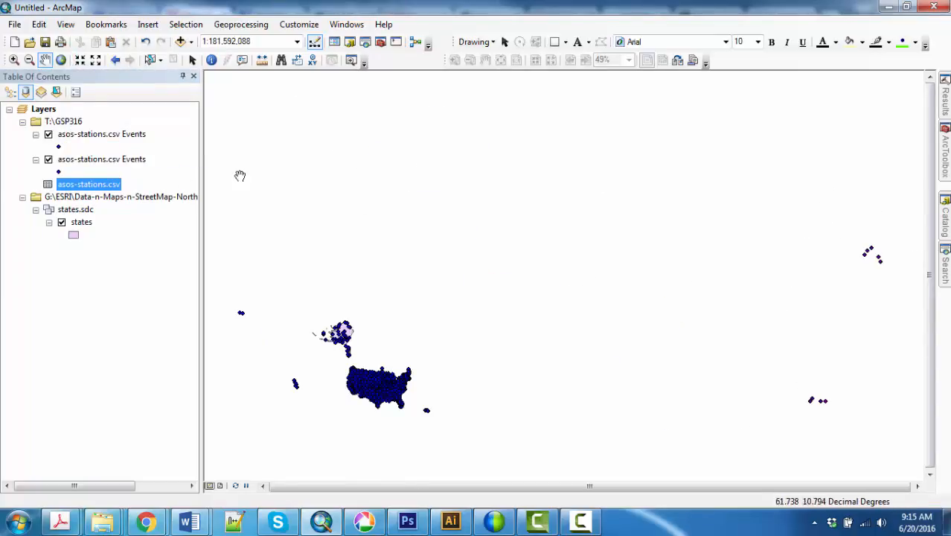
pyautogui.click(59, 148)
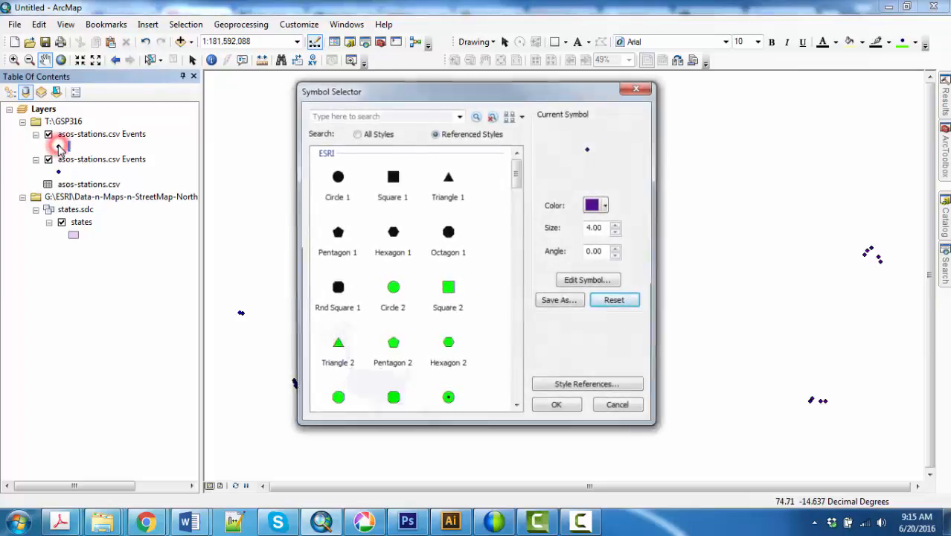
pyautogui.click(601, 207)
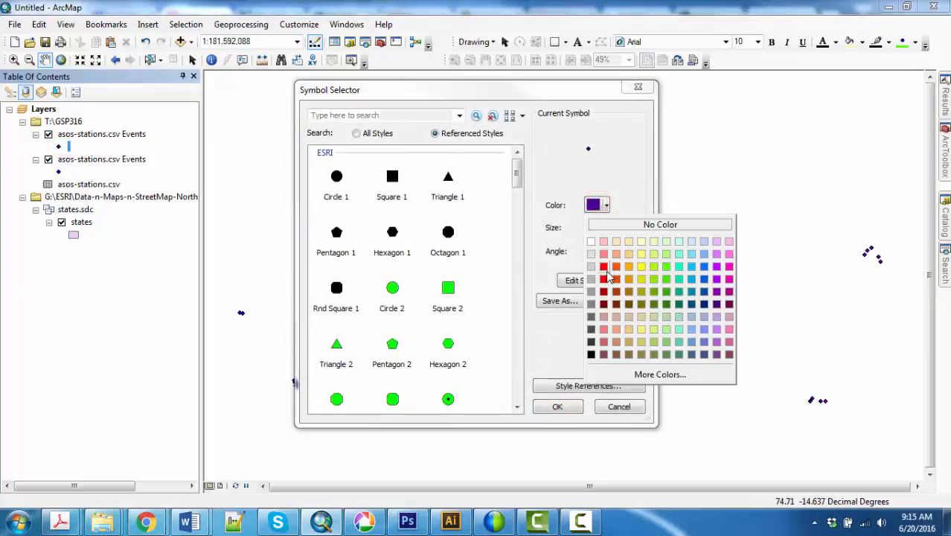
pyautogui.click(603, 266)
pyautogui.click(559, 403)
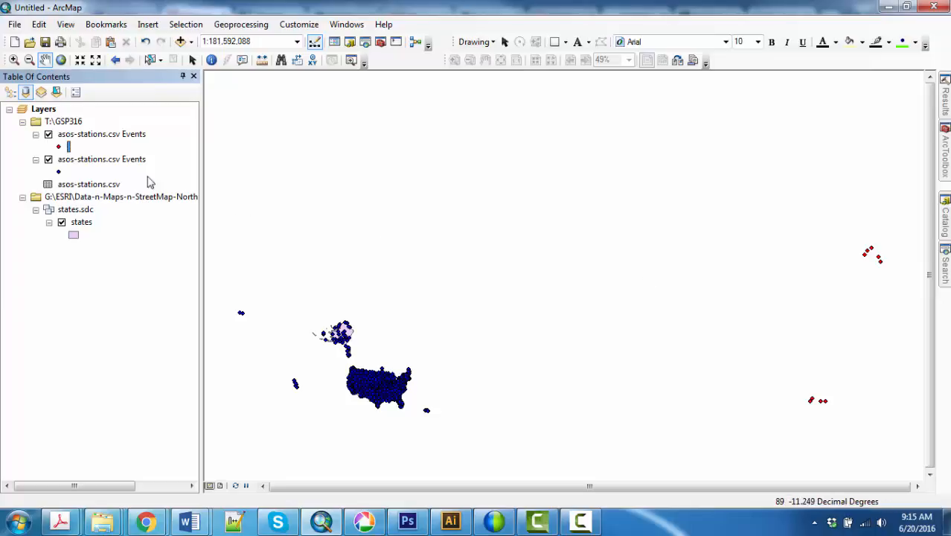
# - Remove the red asos-stations.csv Events layer and return the map to its previous extent
pyautogui.rightClick(67, 138)
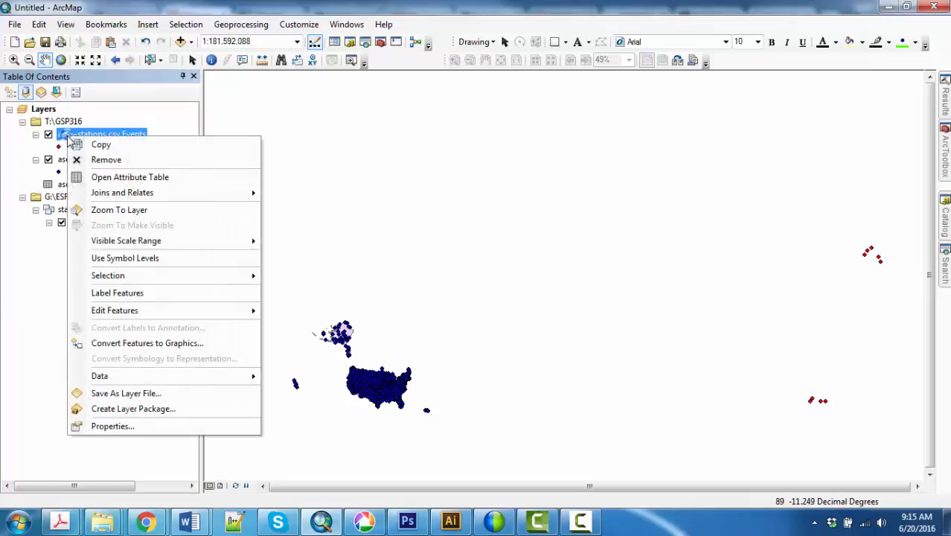
pyautogui.click(94, 158)
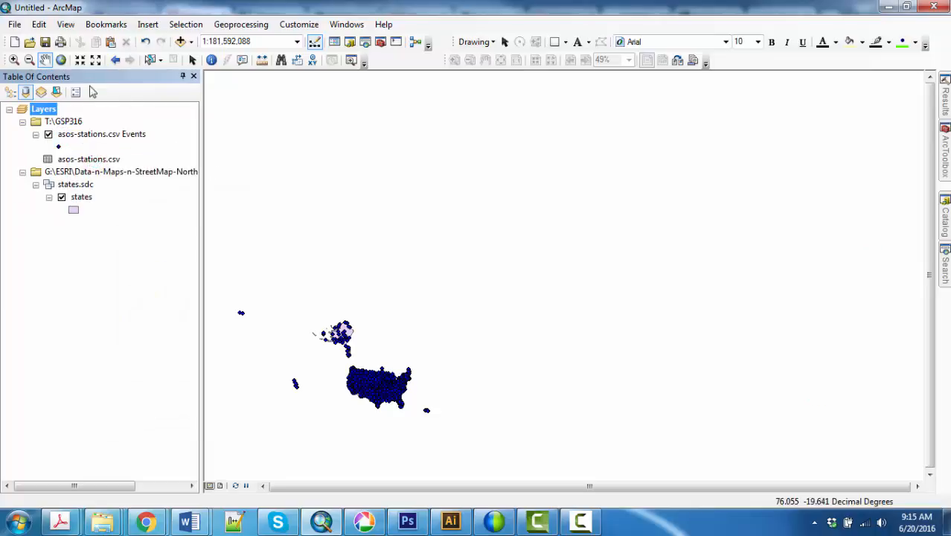
pyautogui.click(115, 59)
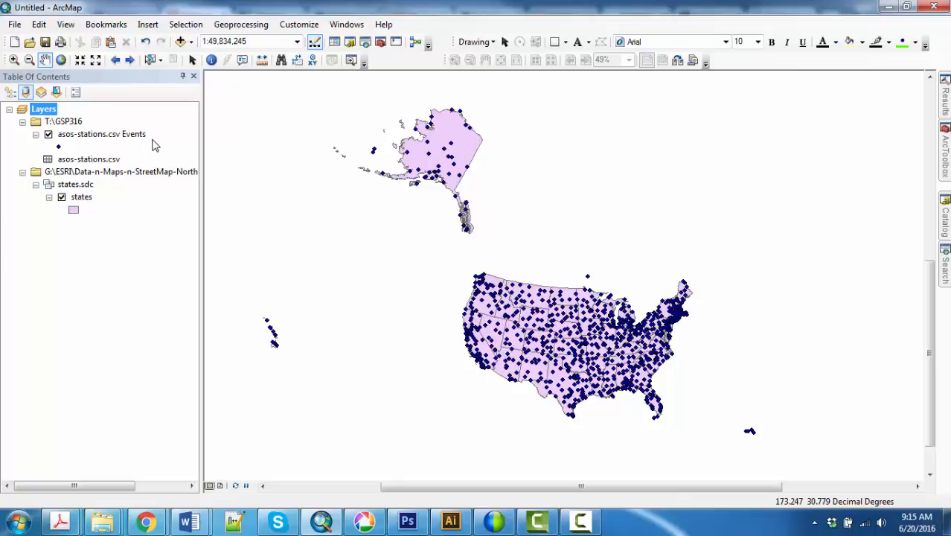
# - Export all asos-stations.csv Events features to a shapefile named asos1.shp in the ArcGIS folder and add it to the map
pyautogui.rightClick(115, 140)
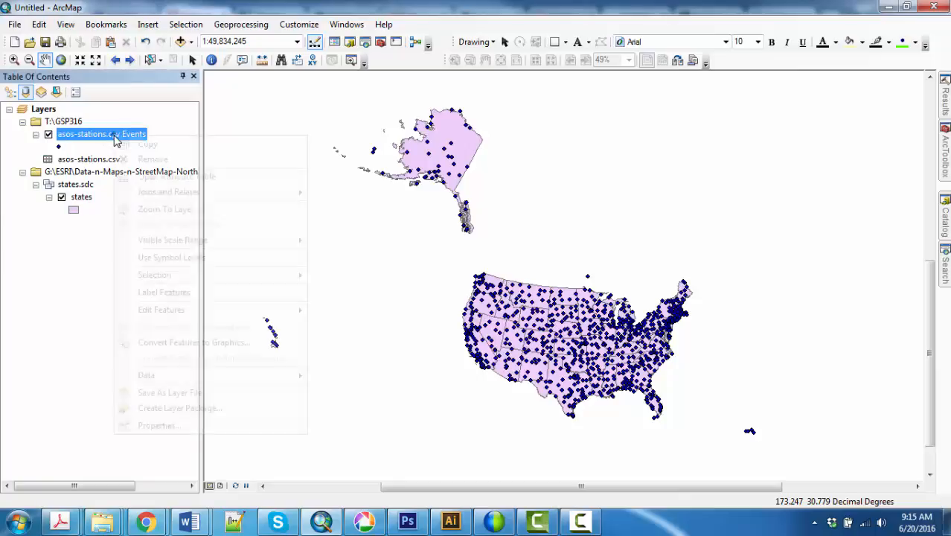
pyautogui.moveTo(149, 374)
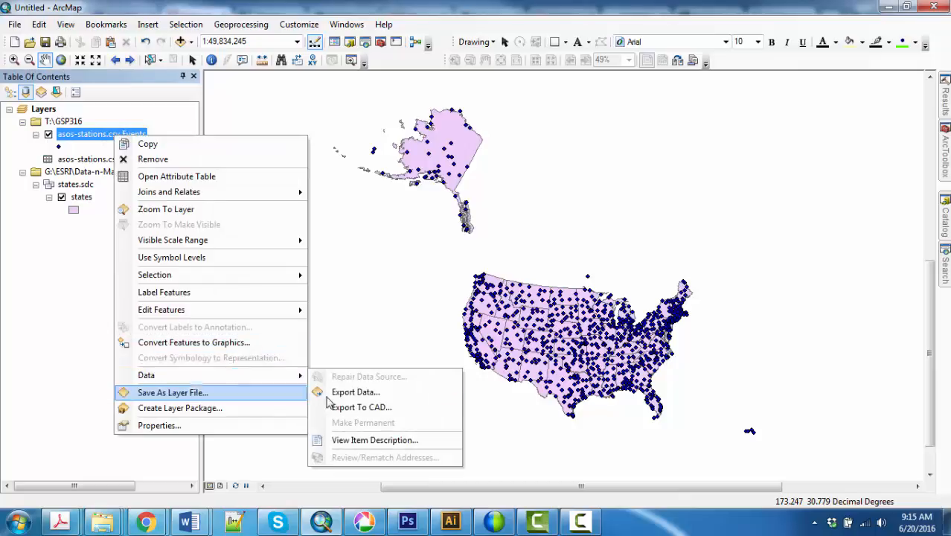
pyautogui.click(349, 393)
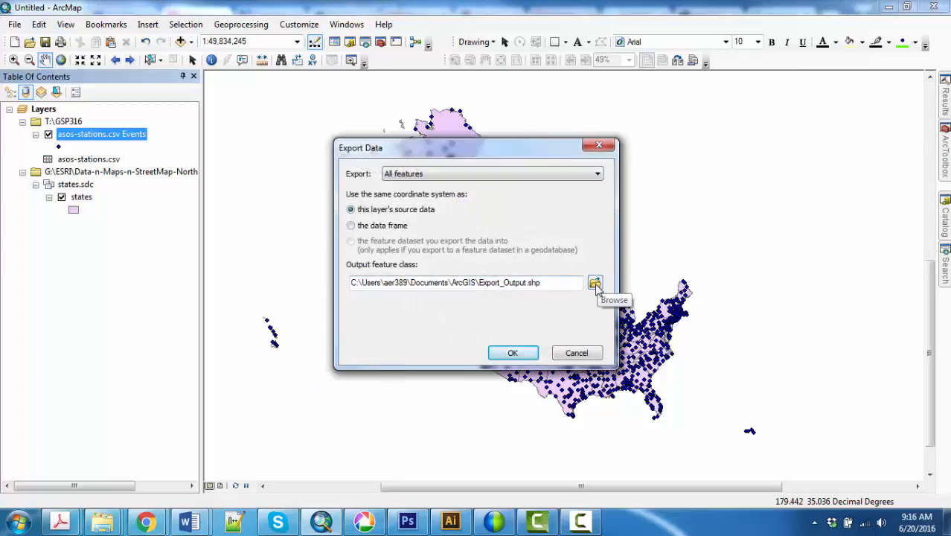
pyautogui.click(595, 283)
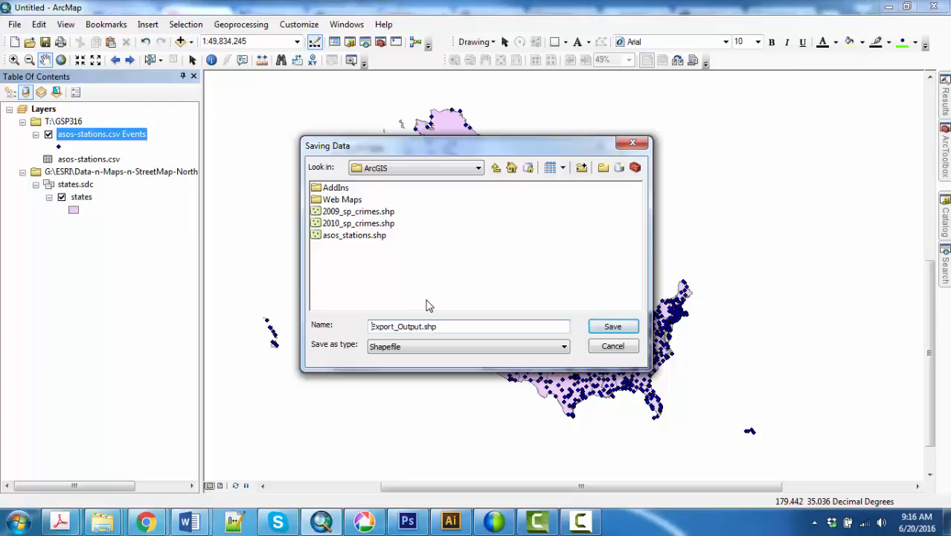
pyautogui.doubleClick(438, 325)
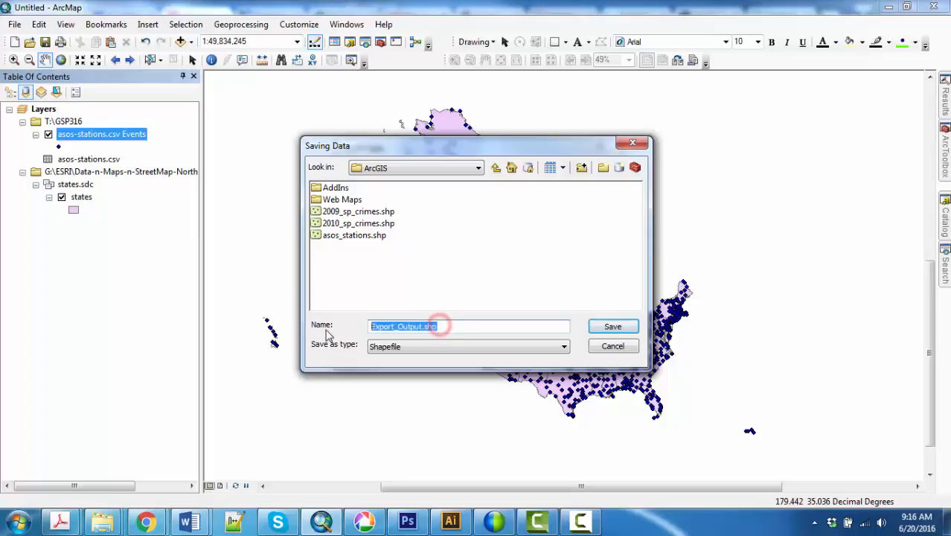
pyautogui.write('as')
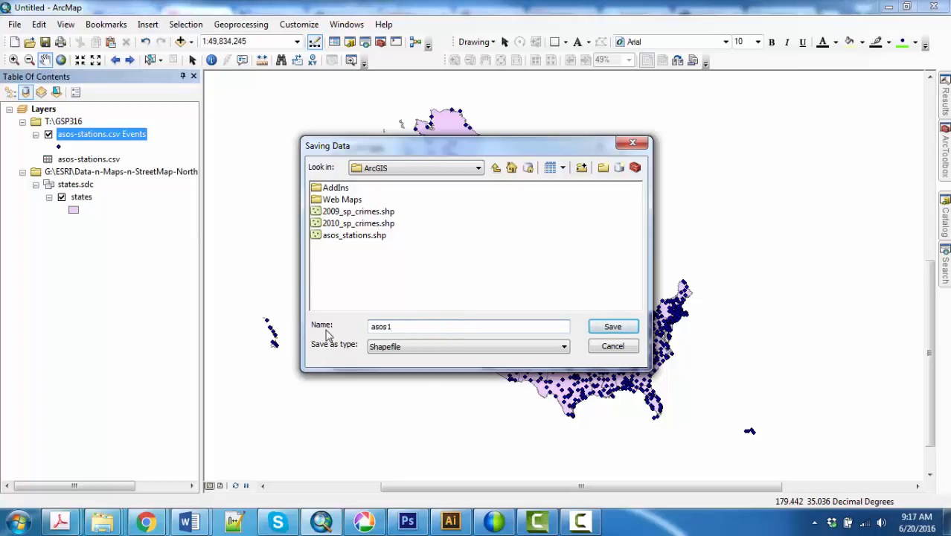
pyautogui.write('os1')
pyautogui.click(505, 347)
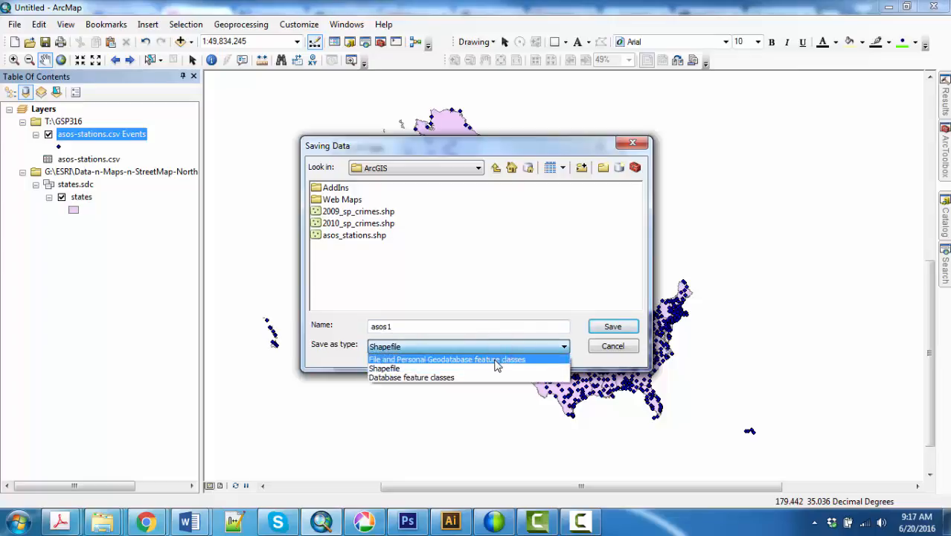
pyautogui.click(489, 368)
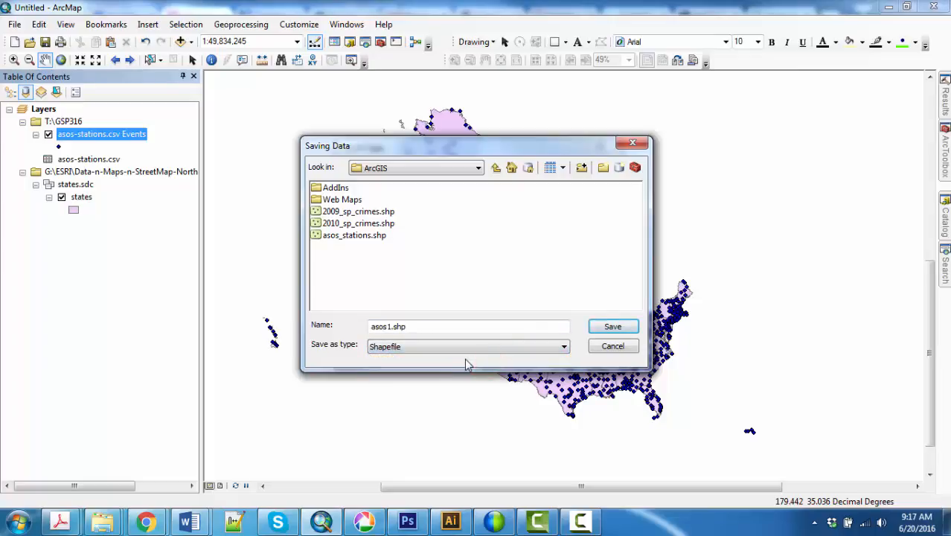
pyautogui.click(629, 328)
pyautogui.click(512, 352)
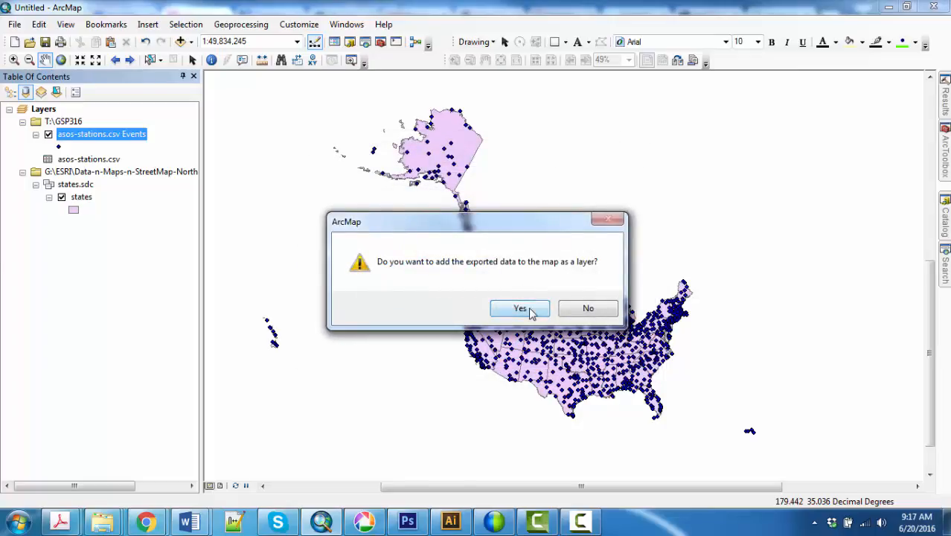
pyautogui.click(530, 311)
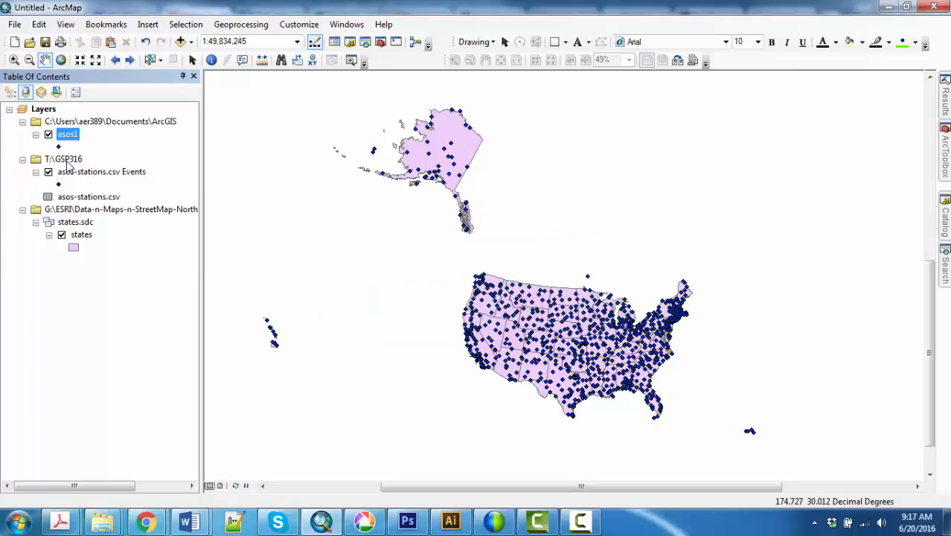
# - Remove the asos-stations.csv Events layer from the map, keeping the exported asos1 layer
pyautogui.click(109, 173)
pyautogui.rightClick(108, 174)
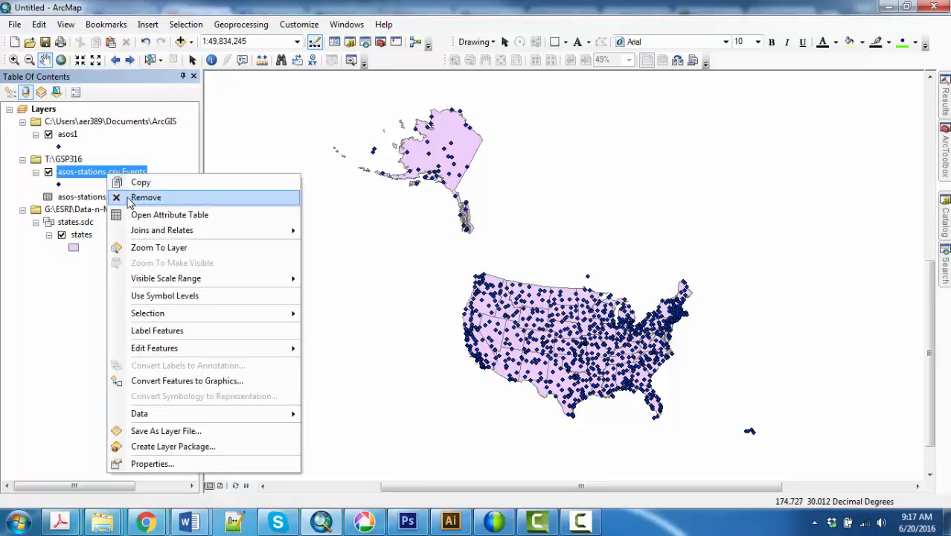
pyautogui.click(128, 199)
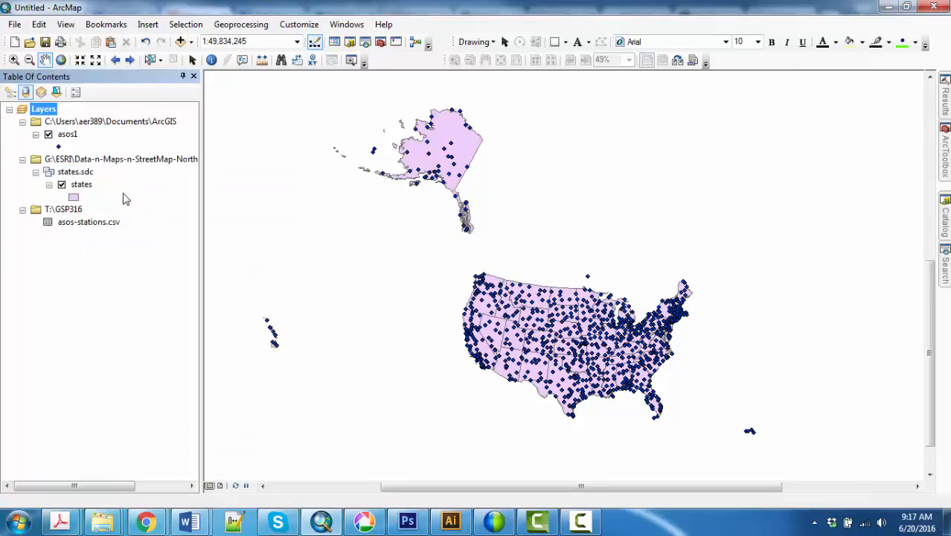